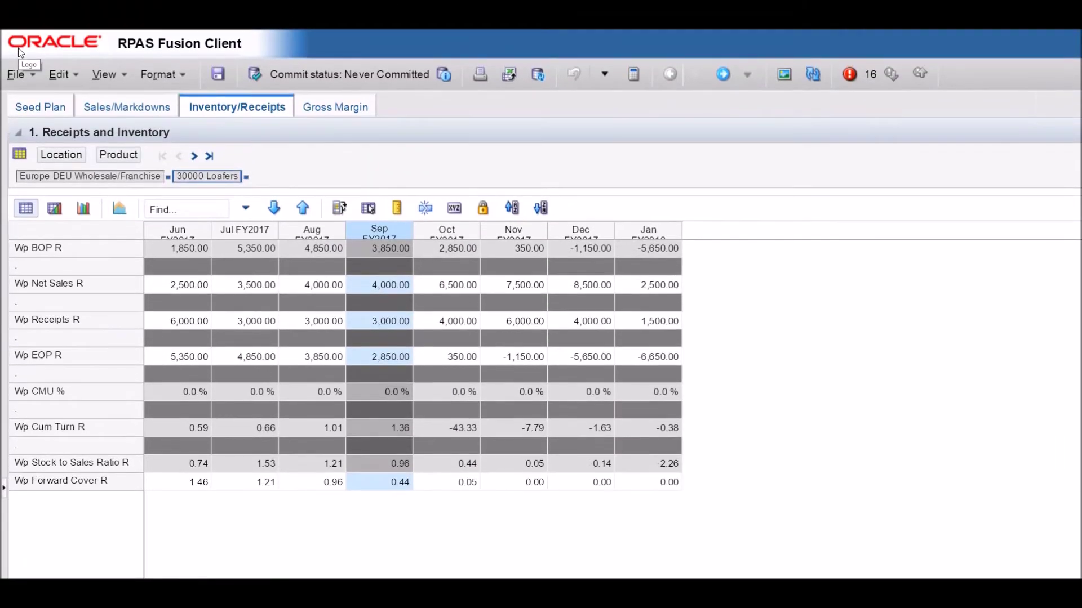
Start a Format > Exceptions rule with Wp BOP R and Wp EOP R as the measures.
click(164, 76)
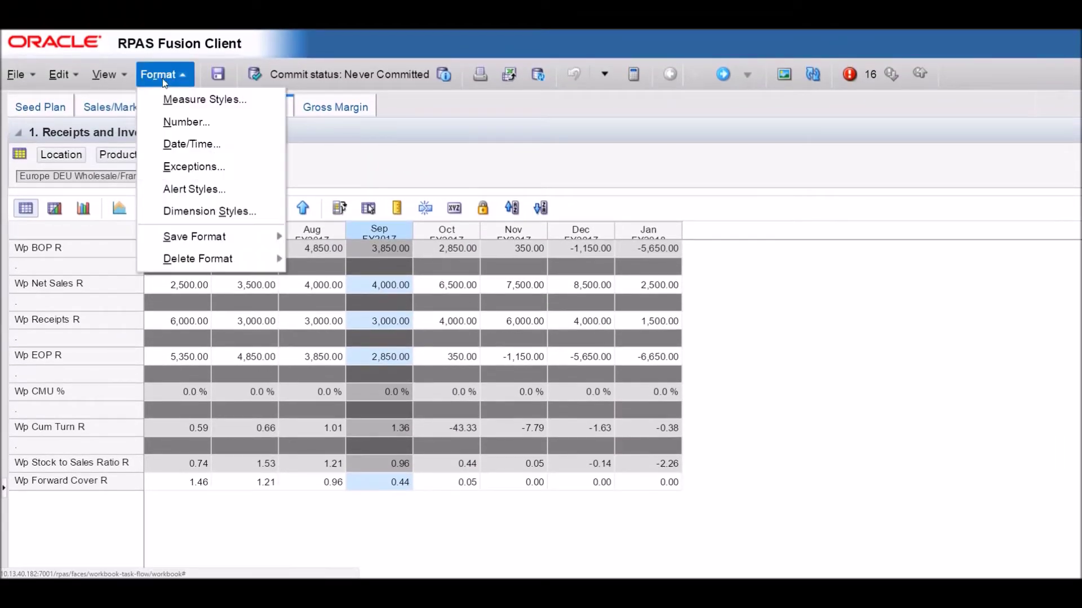
click(193, 167)
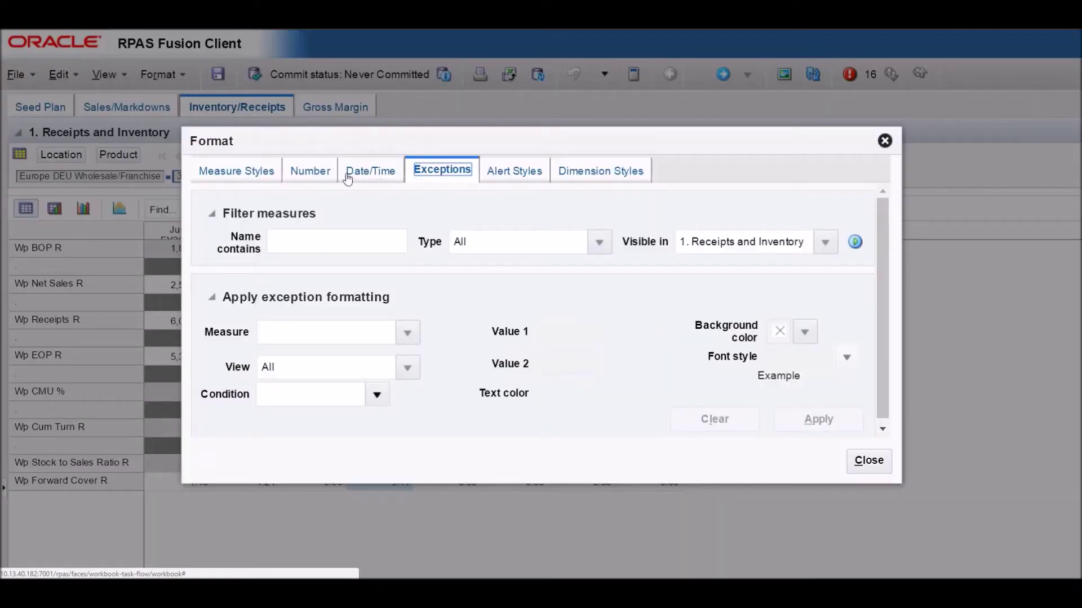
click(408, 333)
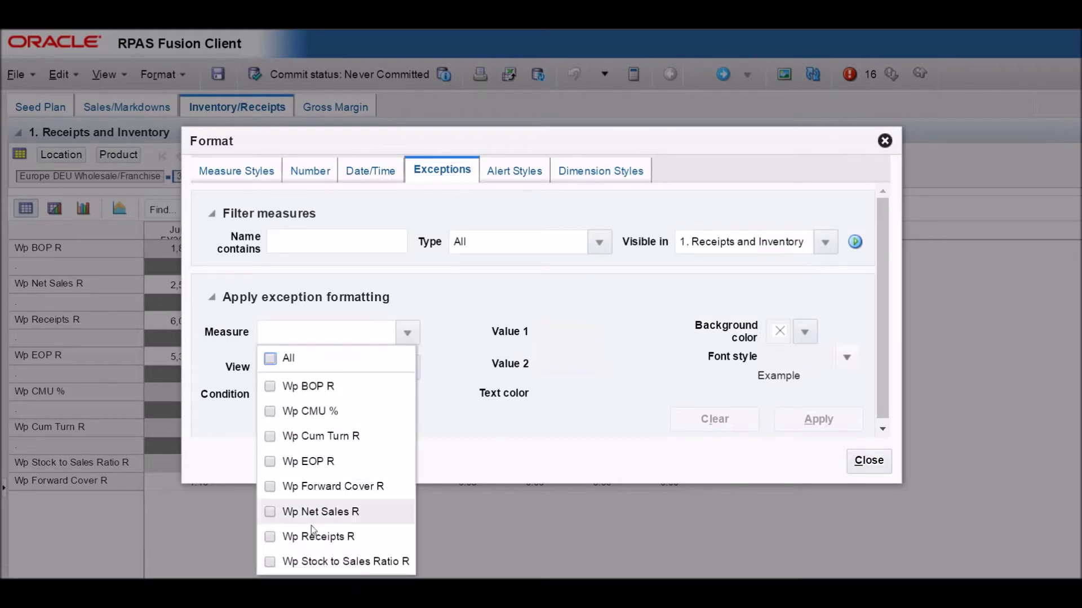
click(314, 389)
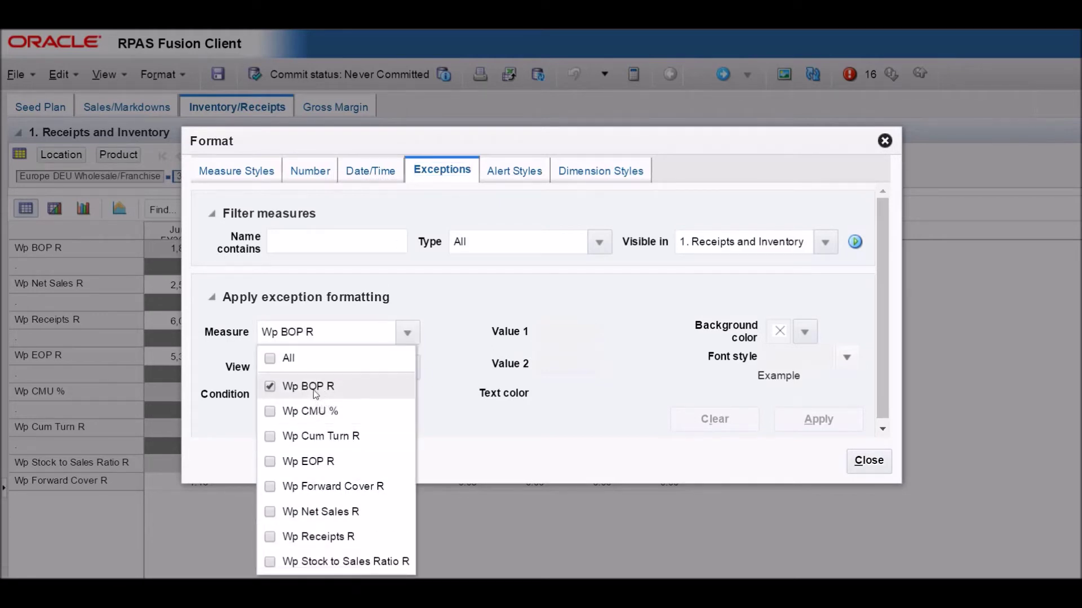
click(316, 464)
click(431, 406)
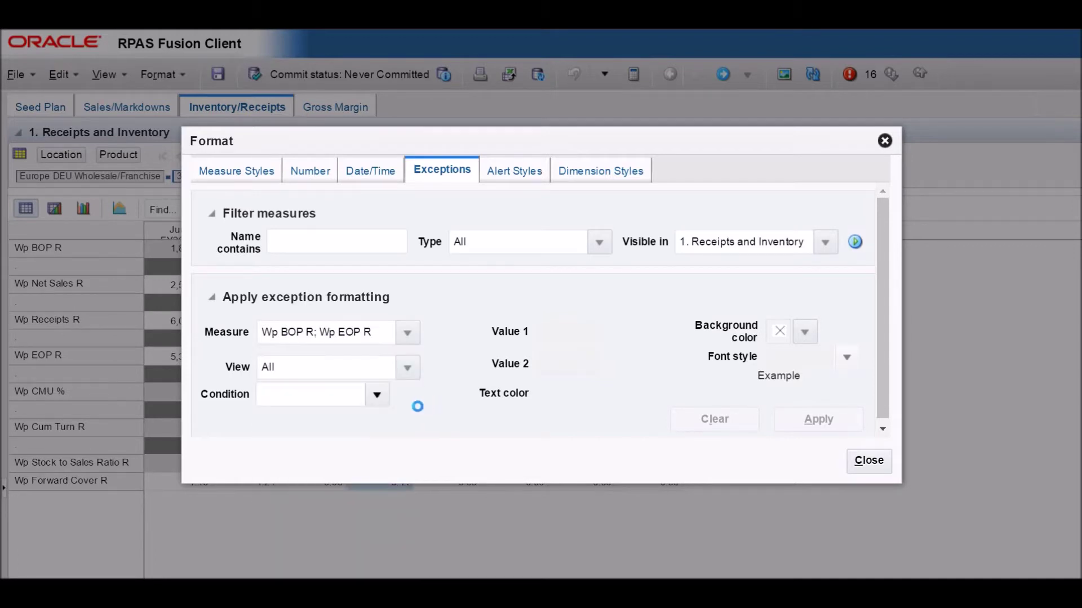
Apply a red background to Wp BOP R and Wp EOP R cells <= 2000.
click(377, 397)
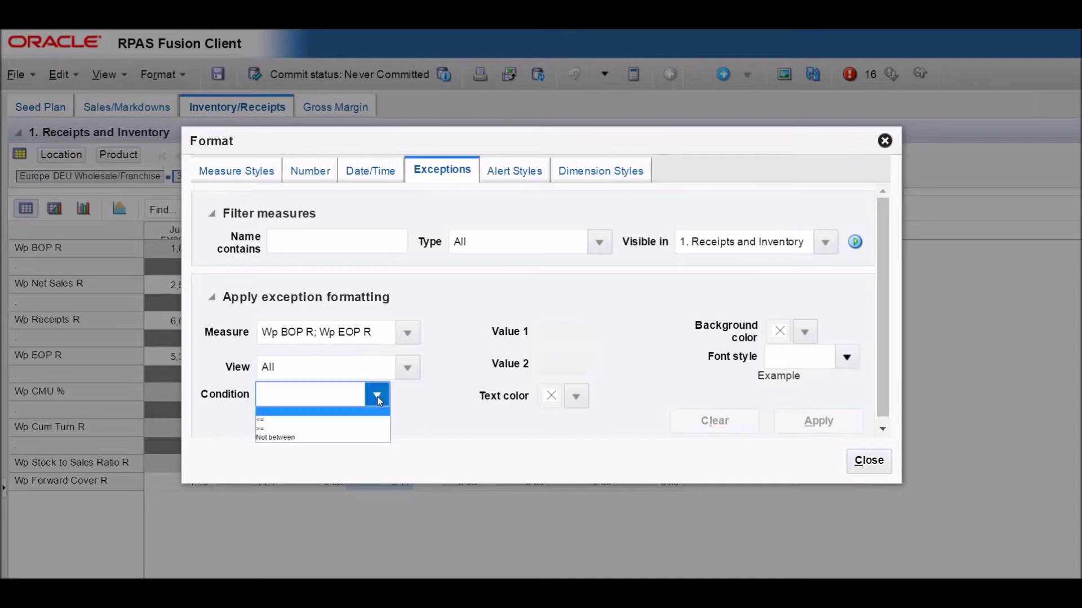
click(361, 420)
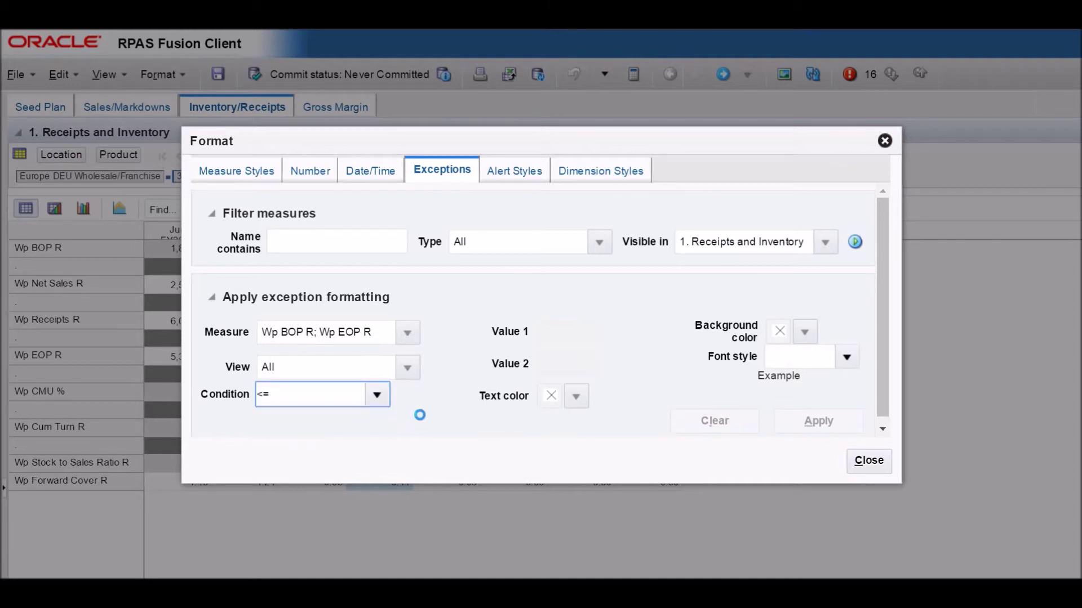
click(545, 335)
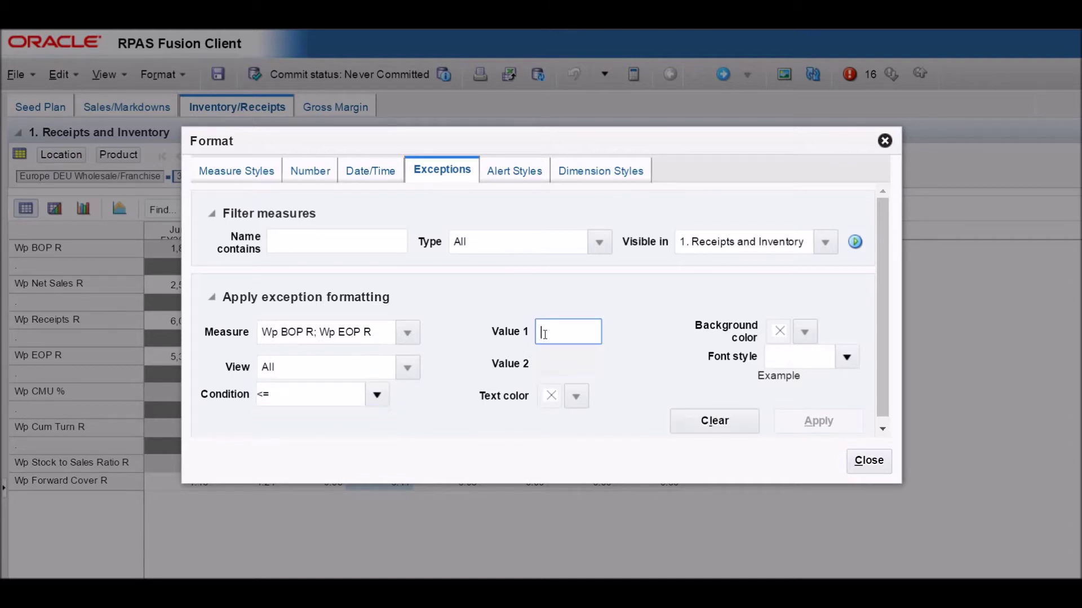
text(2000)
click(806, 335)
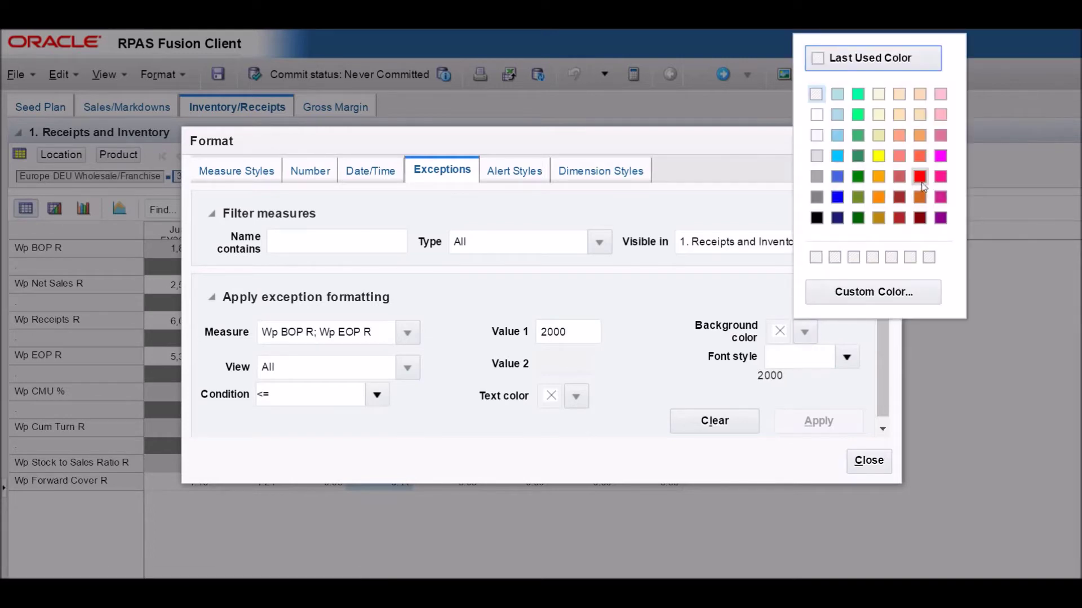
click(920, 177)
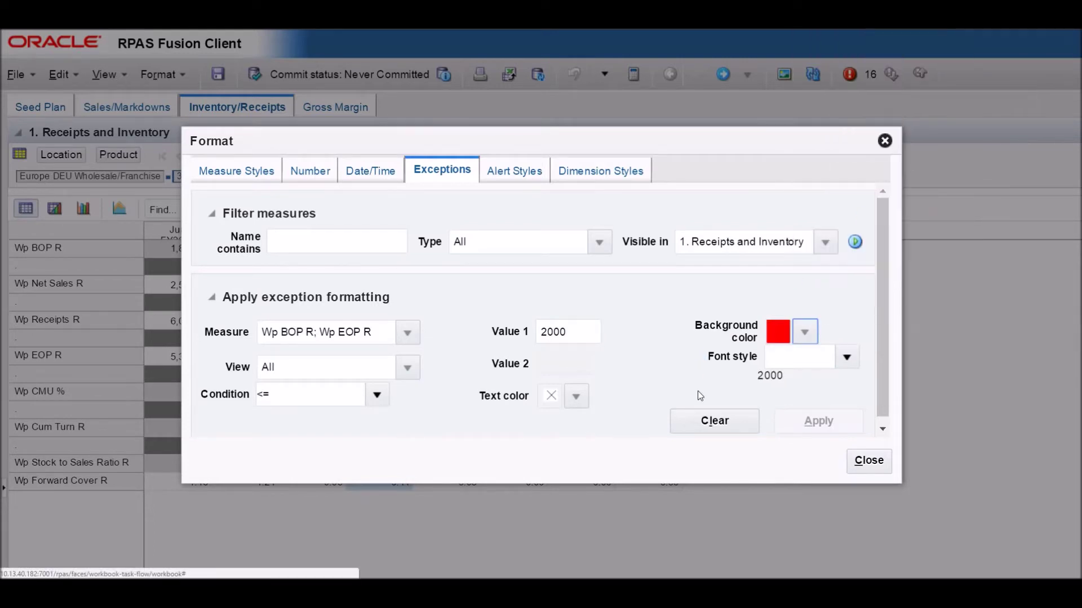
click(804, 423)
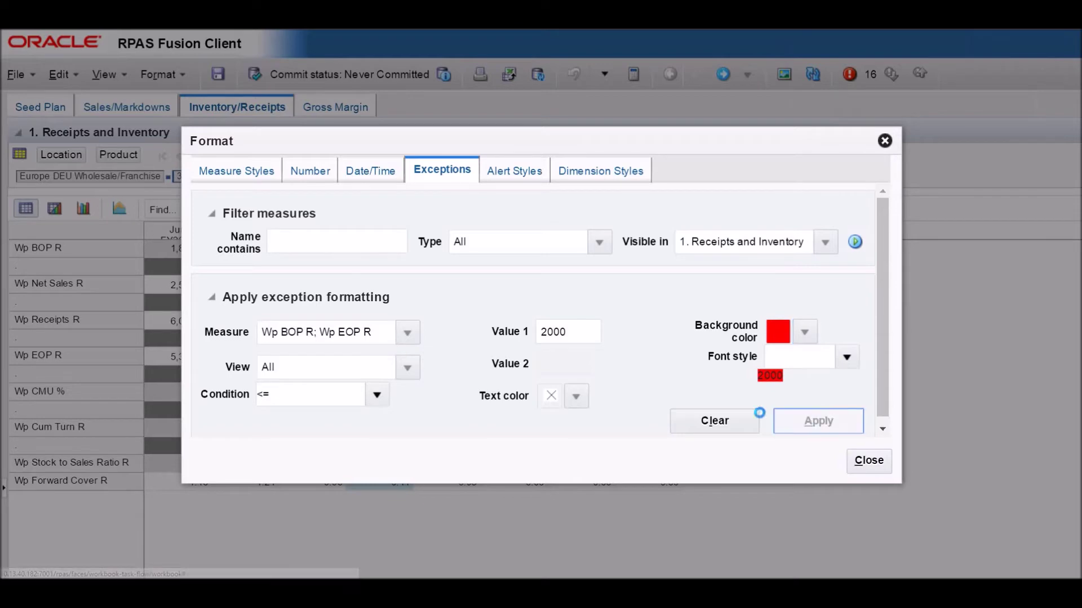
click(867, 463)
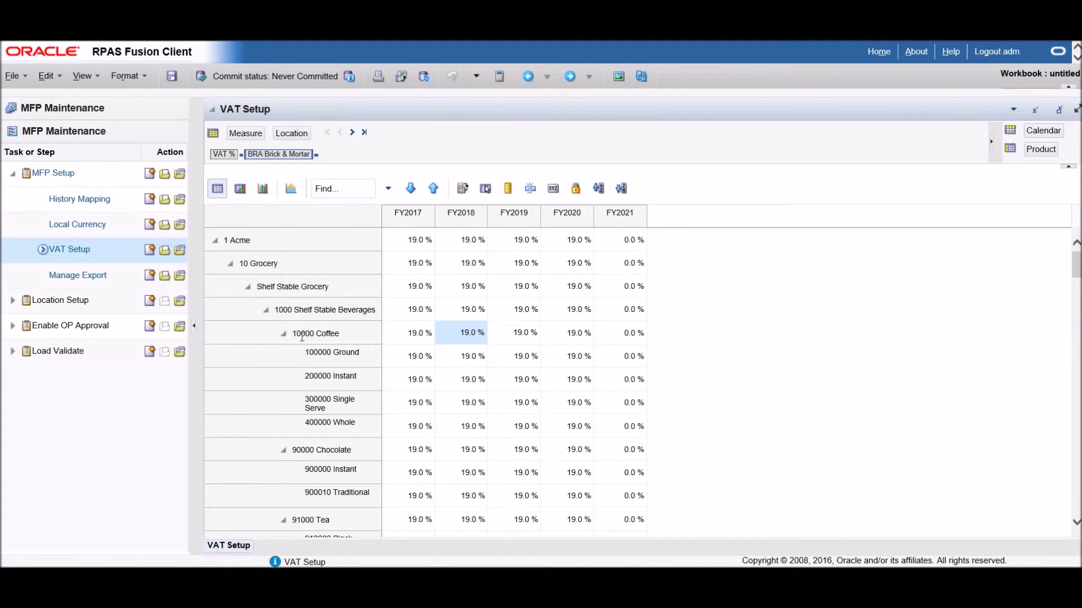
Set 10000 Coffee's FY2018 VAT rate to 21.0% and recalculate.
click(460, 333)
key(BackSpace)
key(BackSpace)
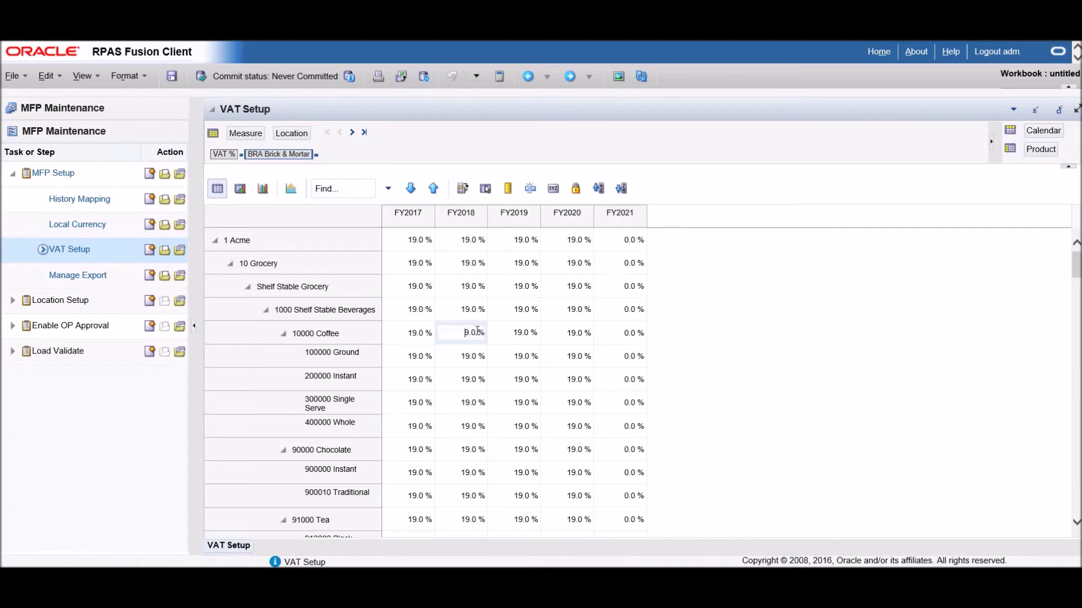
text(21)
key(Tab)
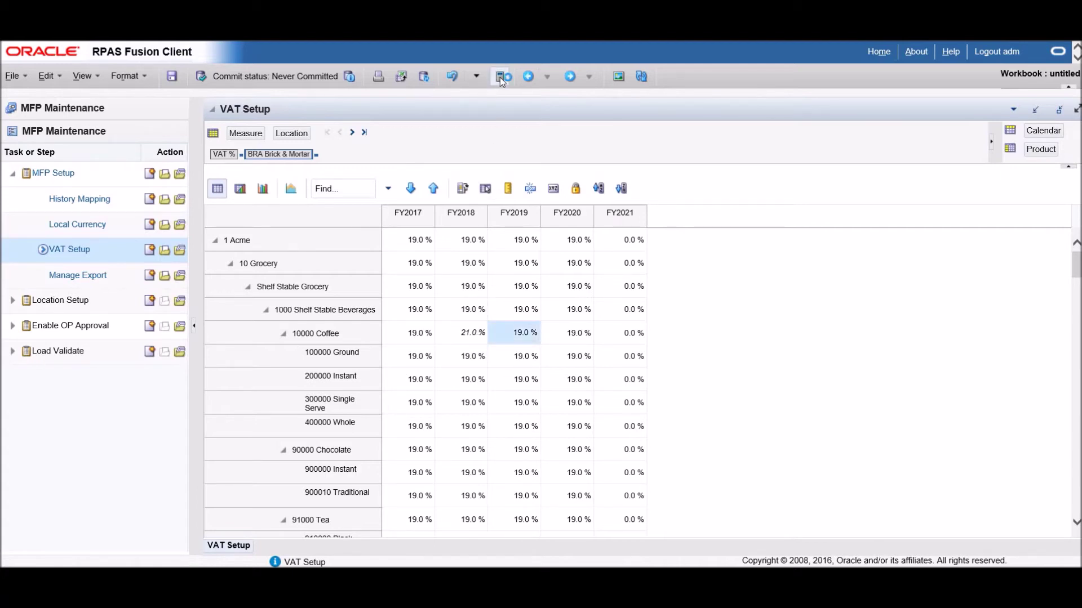
click(499, 77)
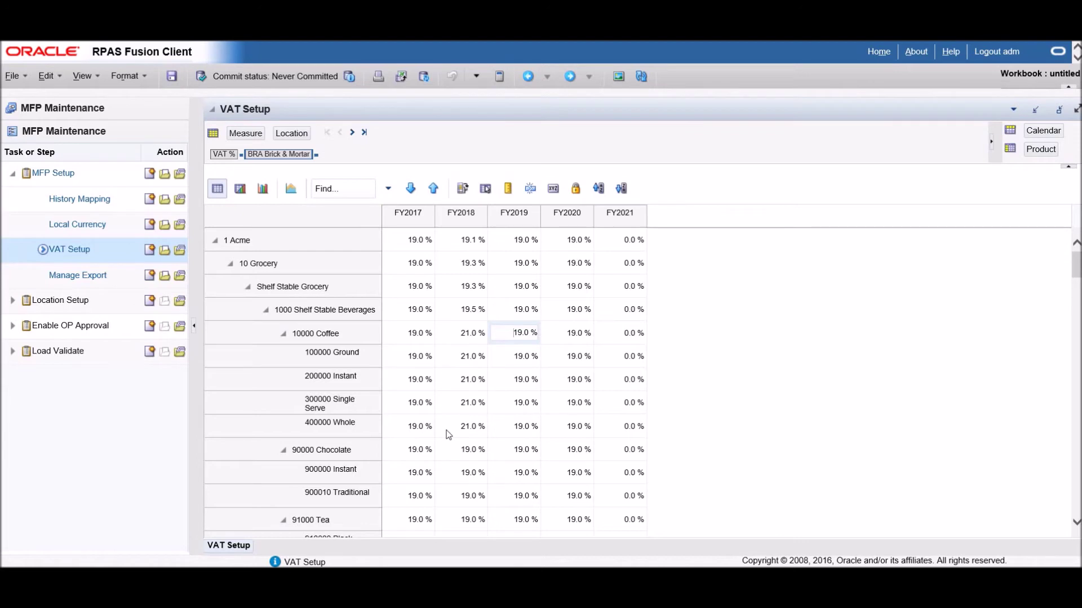
Change 1 Acme's FY2019 VAT rate to 17.0% and calculate to spread it to all products.
click(510, 240)
key(Delete)
key(Delete)
key(Delete)
text(17)
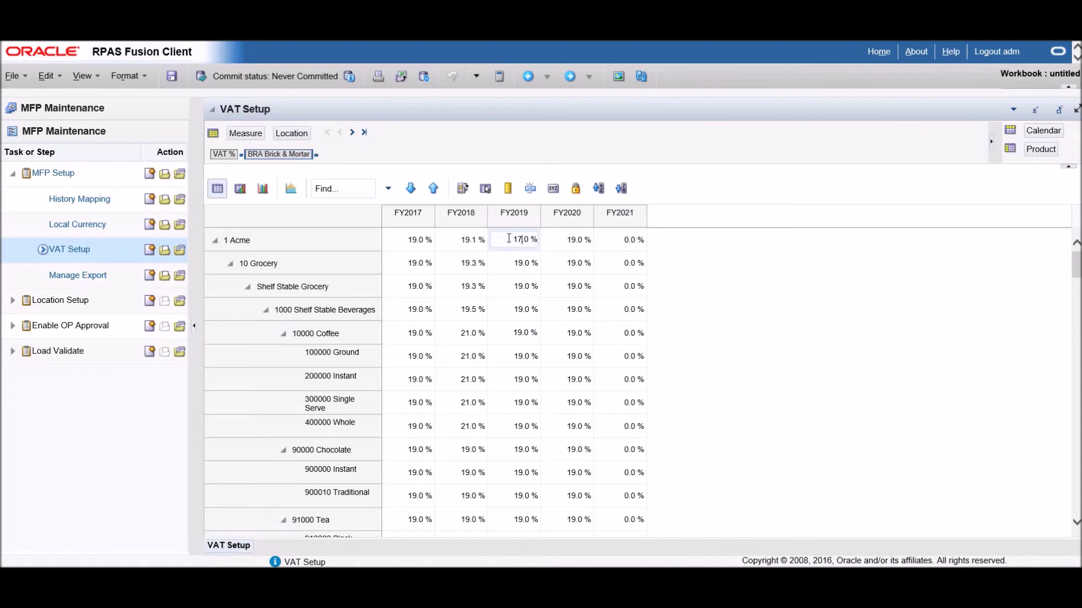
key(Tab)
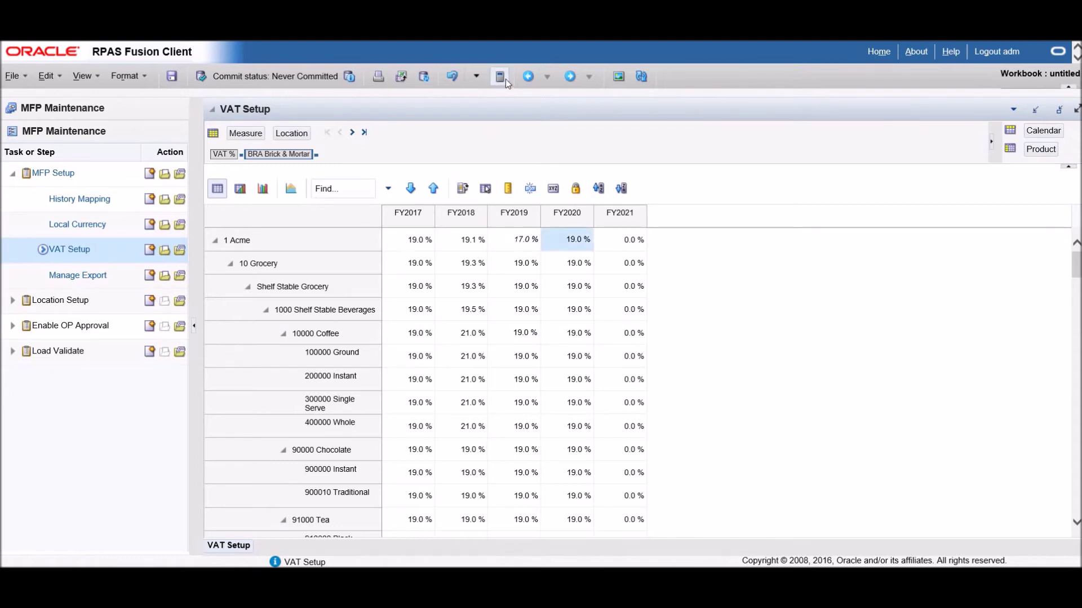
click(499, 76)
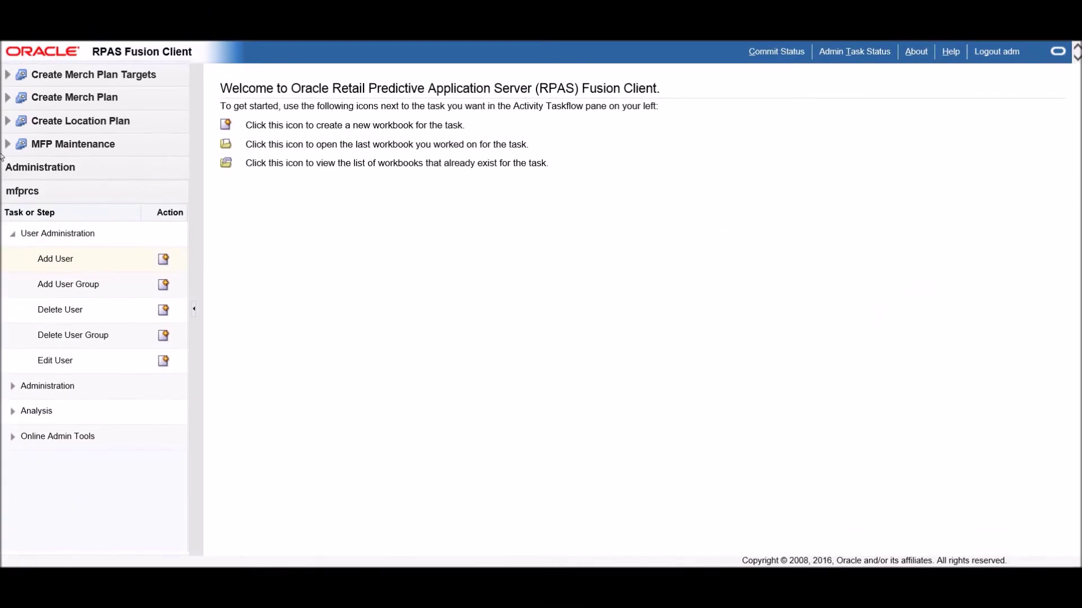
Add a new user with the entered user name, default group EECS Users, inheriting group default rights.
click(163, 262)
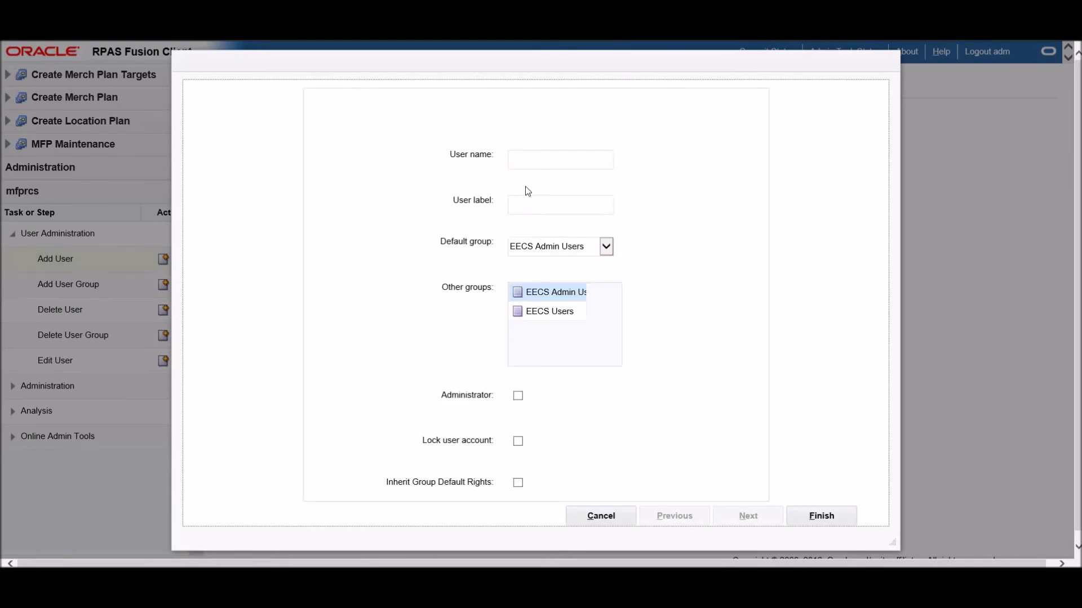
click(529, 162)
text(Carle)
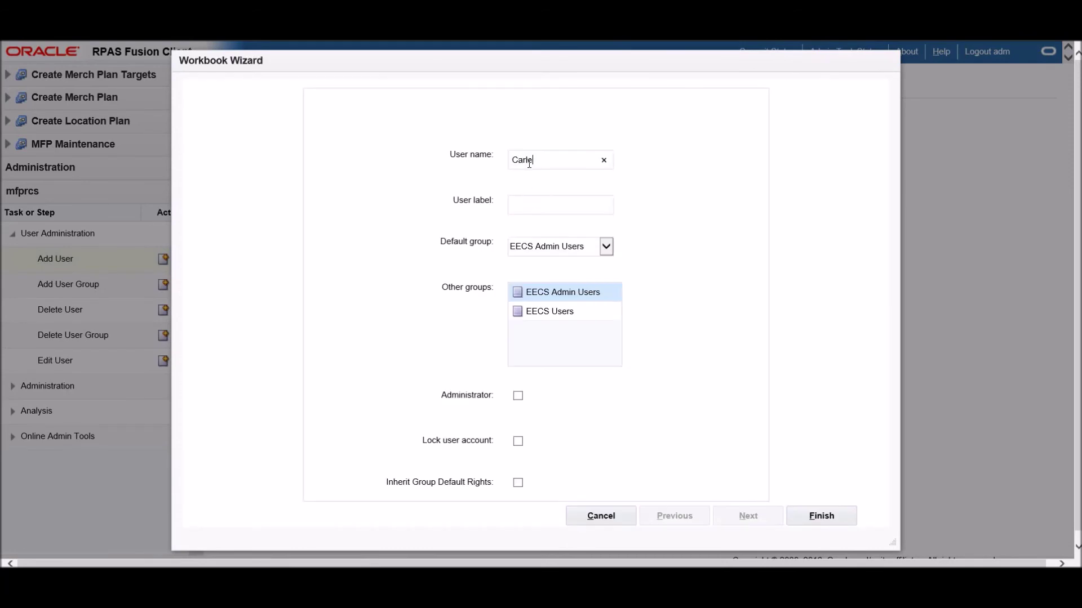
text(eCarlee)
click(610, 249)
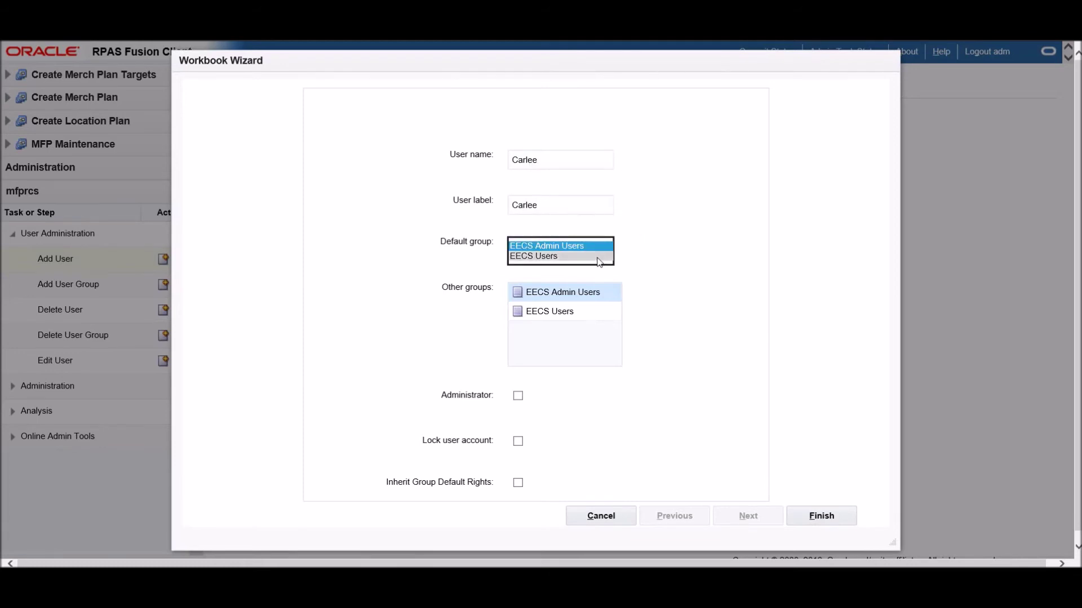
click(601, 257)
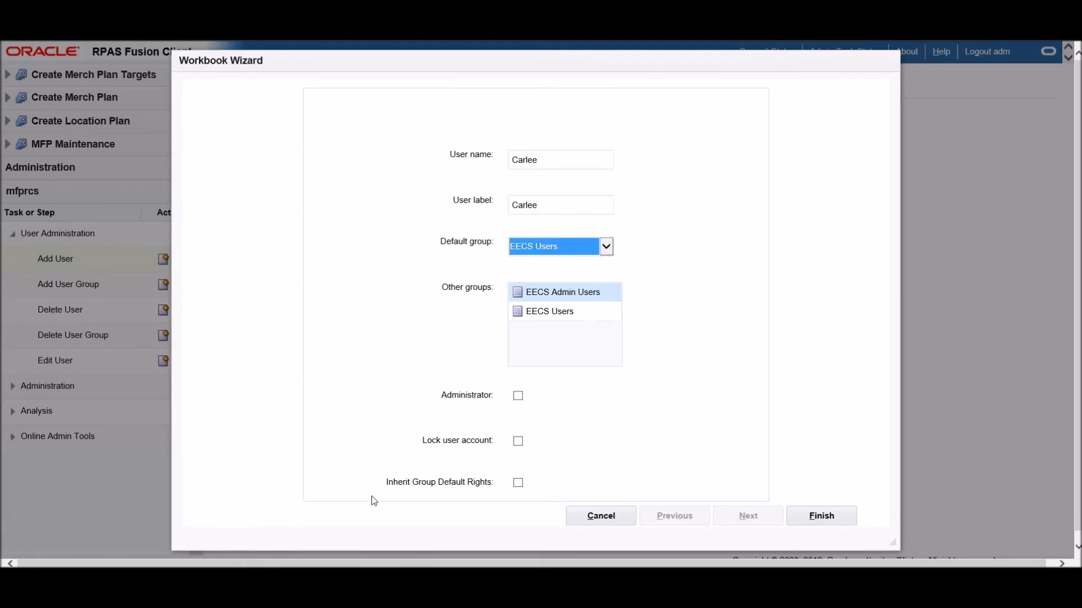
click(519, 483)
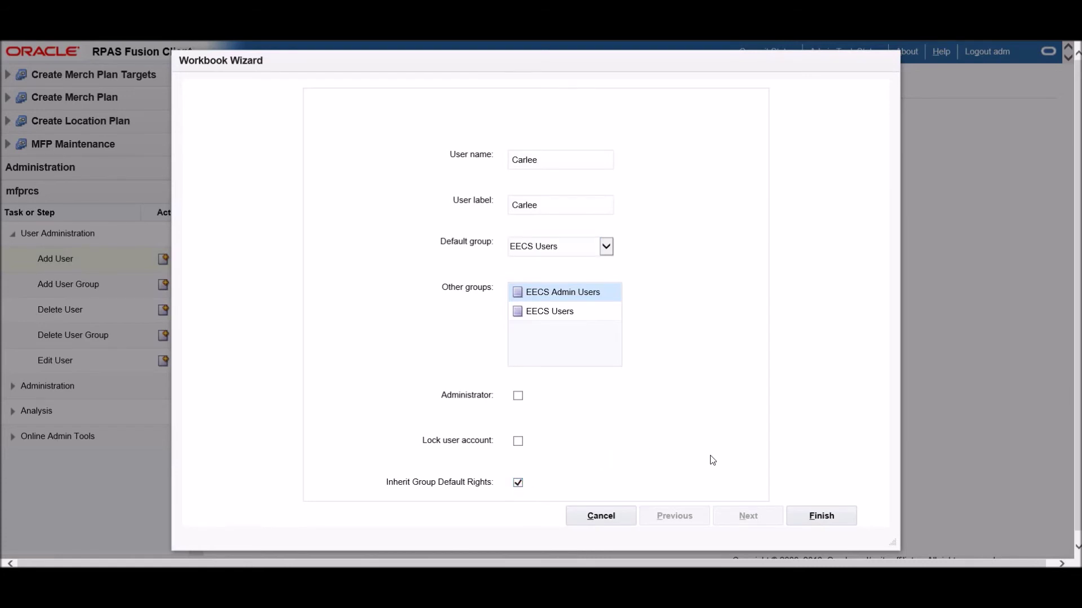
click(813, 519)
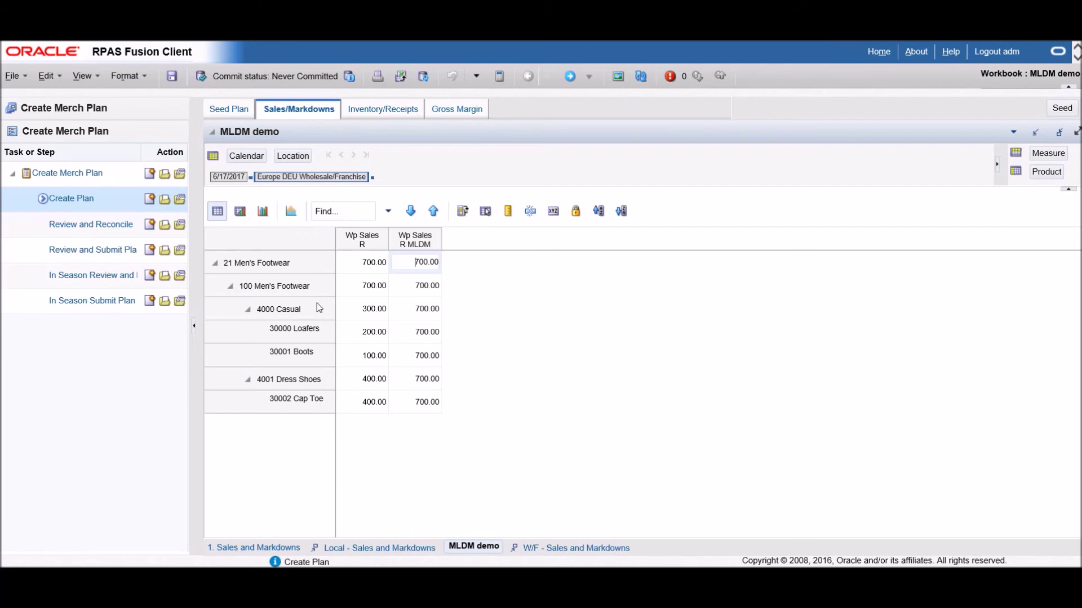
Change 4000 Casual's Wp Sales R from 300.00 to 500 and recalculate the totals.
click(362, 311)
key(Delete)
key(Delete)
key(Delete)
key(Delete)
key(Delete)
key(Delete)
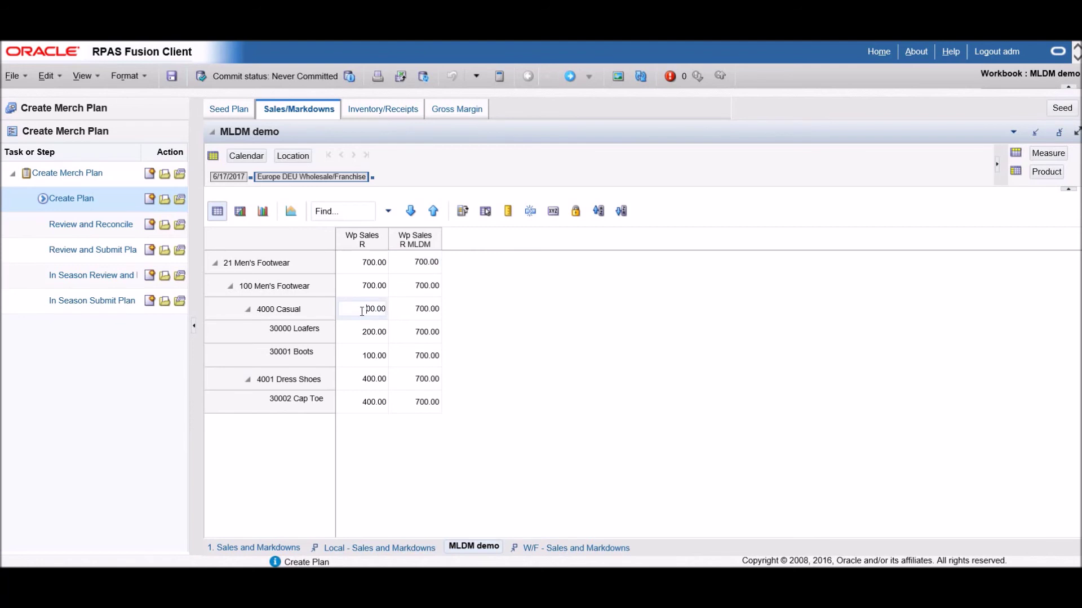
text(500)
click(501, 77)
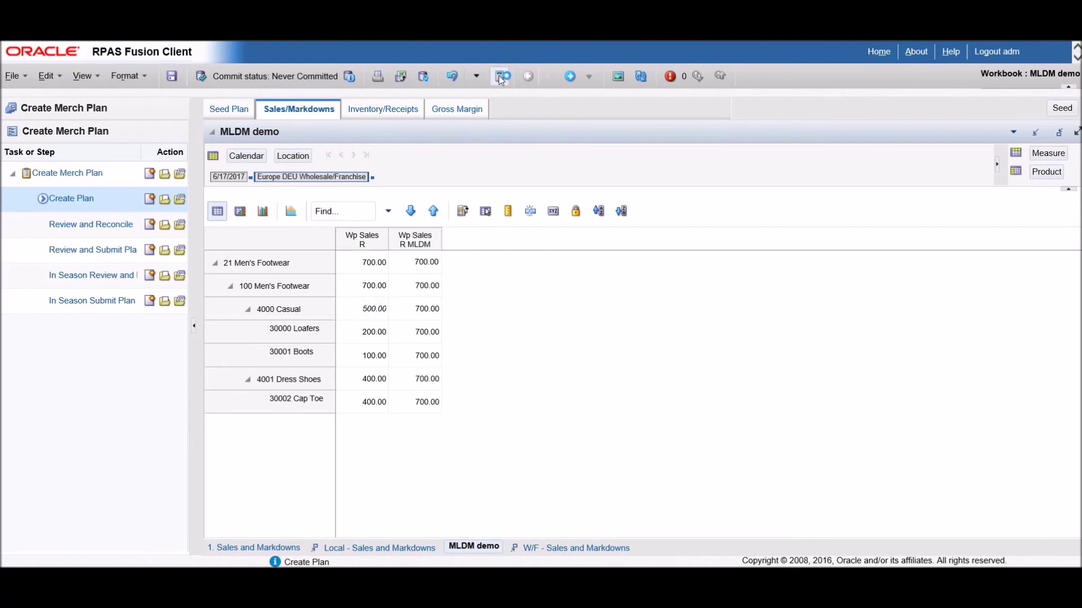
click(341, 311)
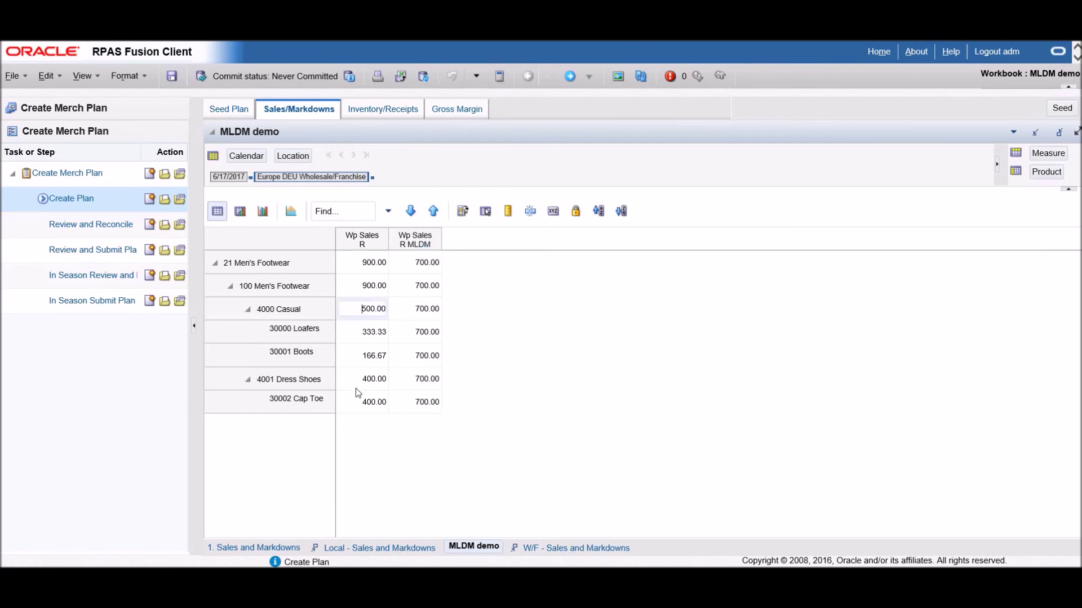
Set 4000 Casual's Wp Sales R MLDM to 500 and recalculate.
click(415, 311)
text(5)
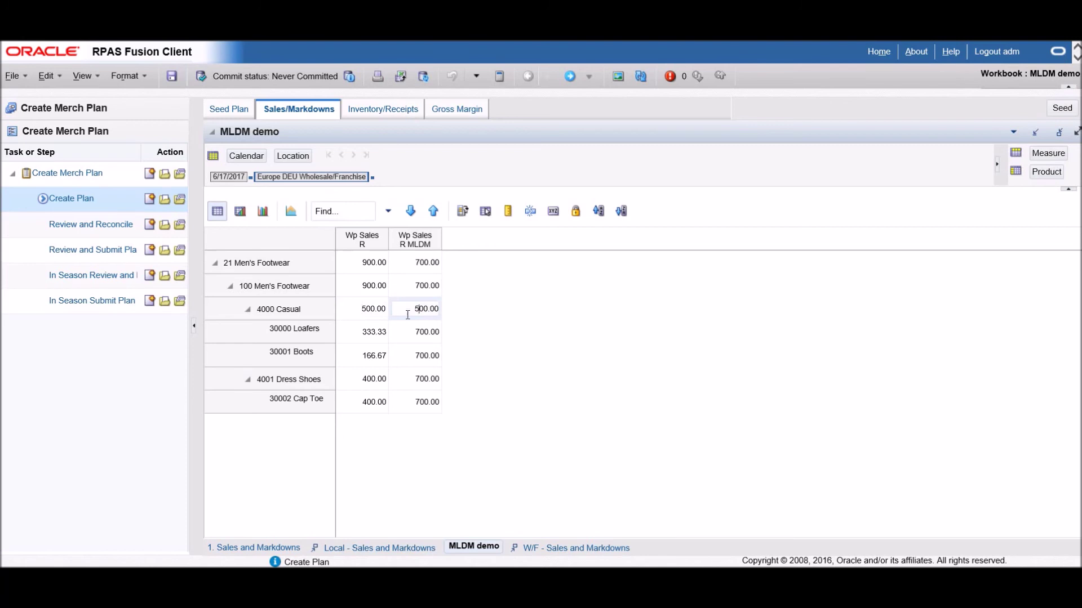
click(500, 77)
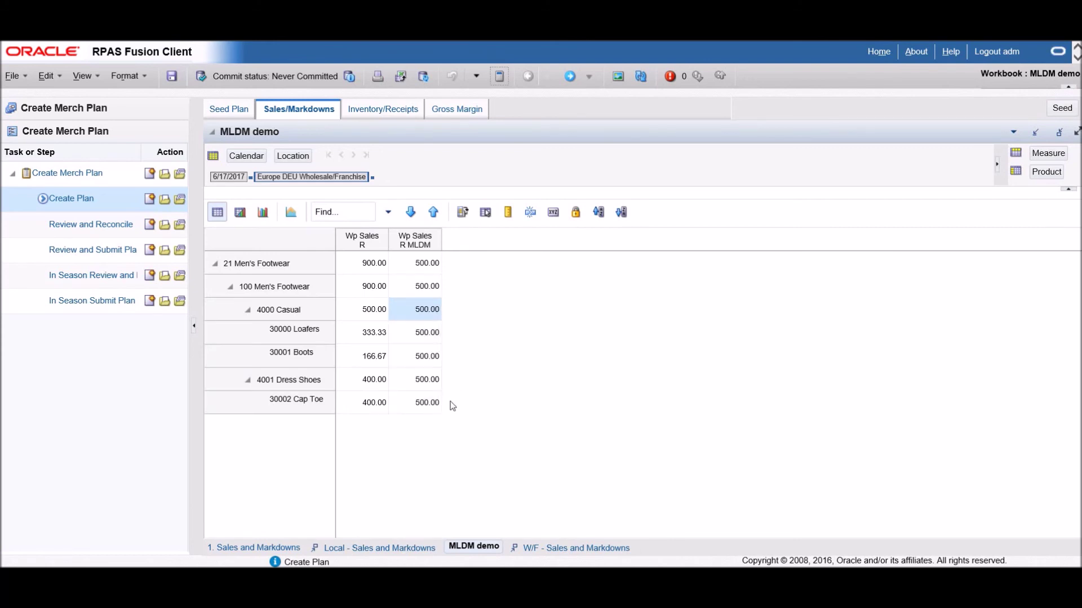
Change 21 Men's Footwear Wp Sales R total from 900.00 to 600 and recalculate.
click(361, 265)
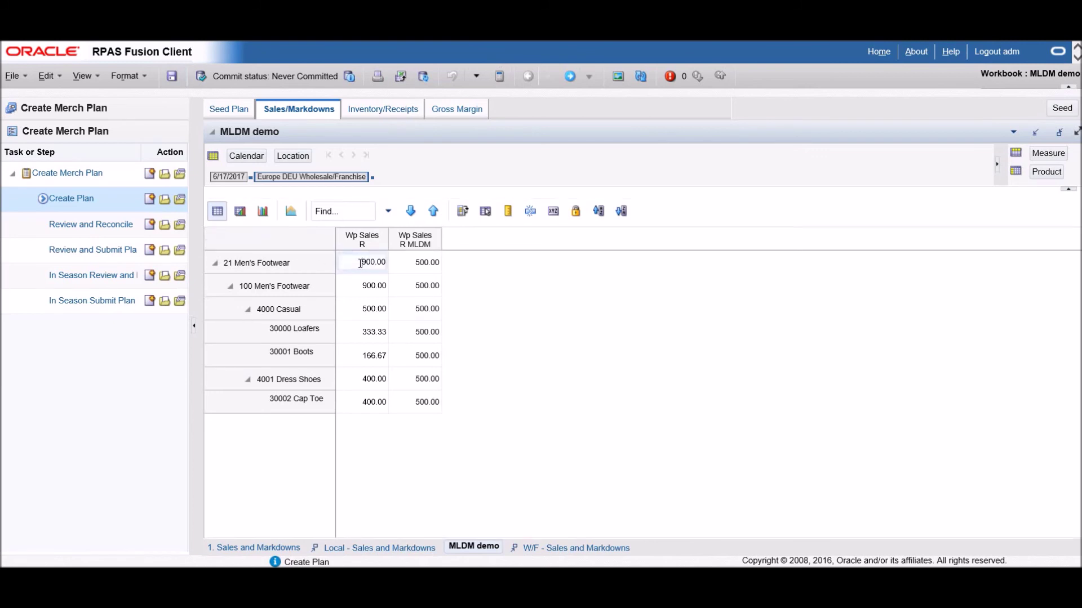
key(BackSpace)
text(6)
click(499, 76)
Set the Men's Footwear Wp Sales R MLDM total to 600 and spread it down.
click(412, 263)
text(600.00)
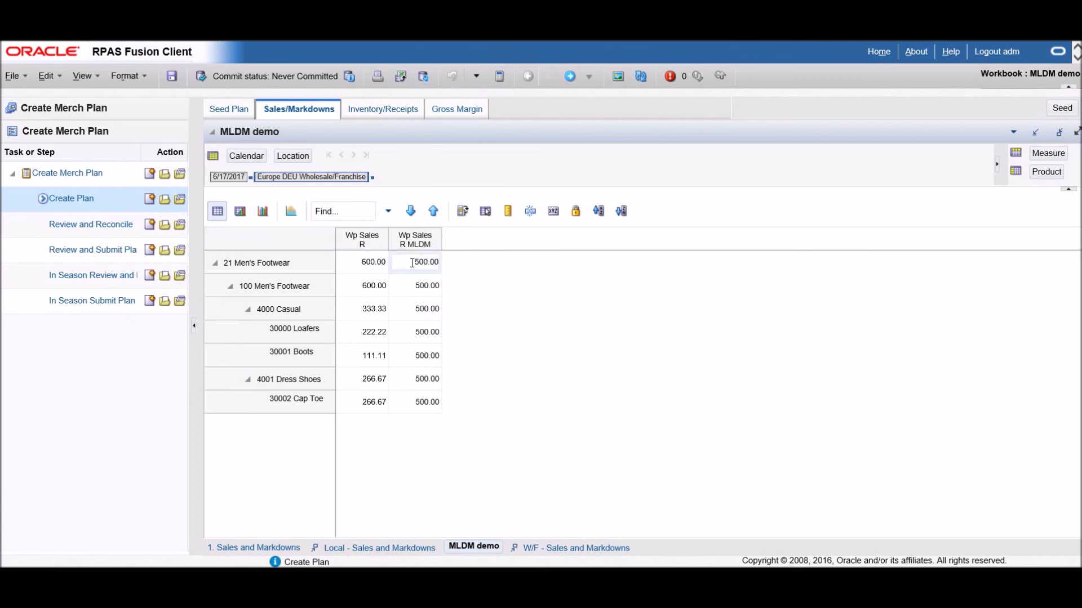
click(498, 79)
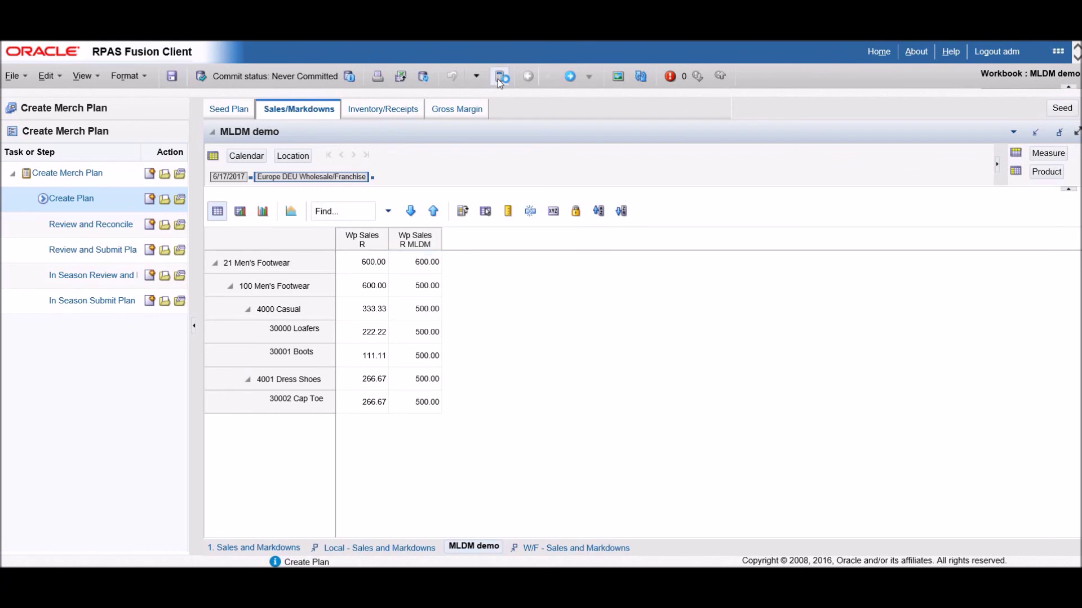